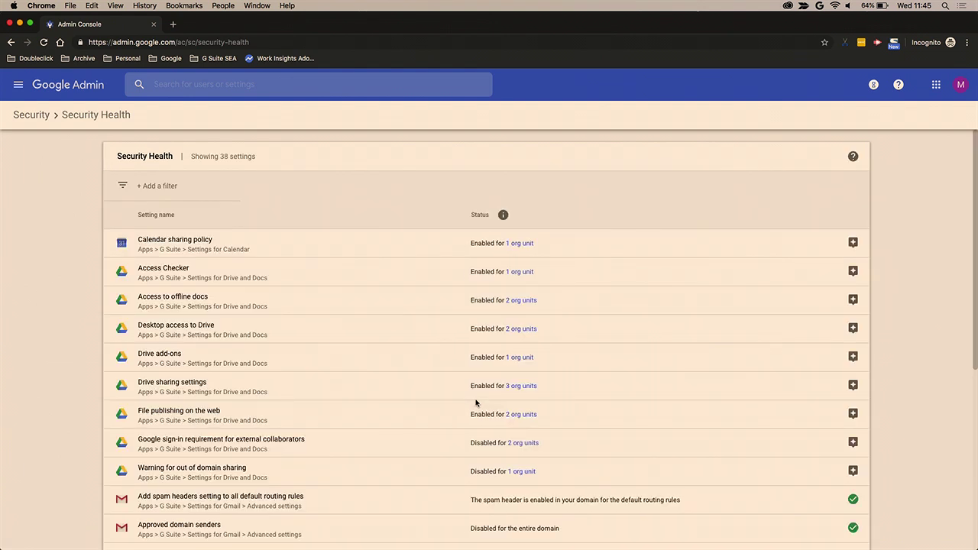
- Look through the Security Health settings and read the recommendation for File publishing on the web
scroll(476, 403, down, 3)
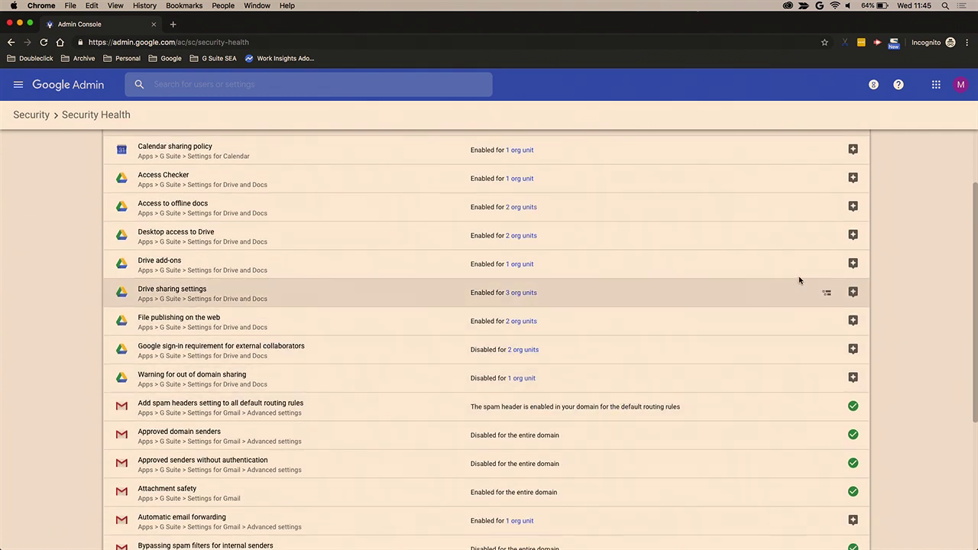
scroll(816, 280, down, 2)
scroll(816, 281, down, 1)
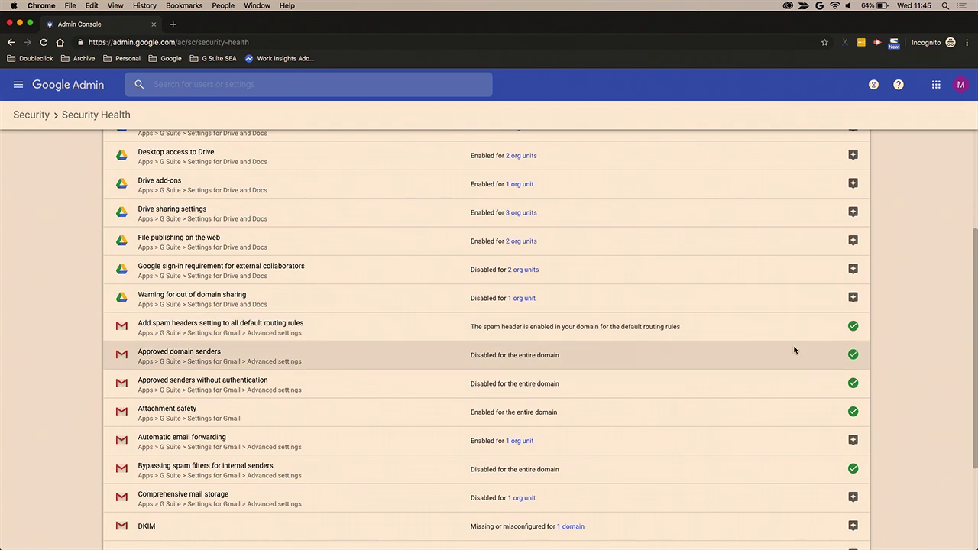
scroll(794, 348, down, 3)
scroll(807, 298, up, 2)
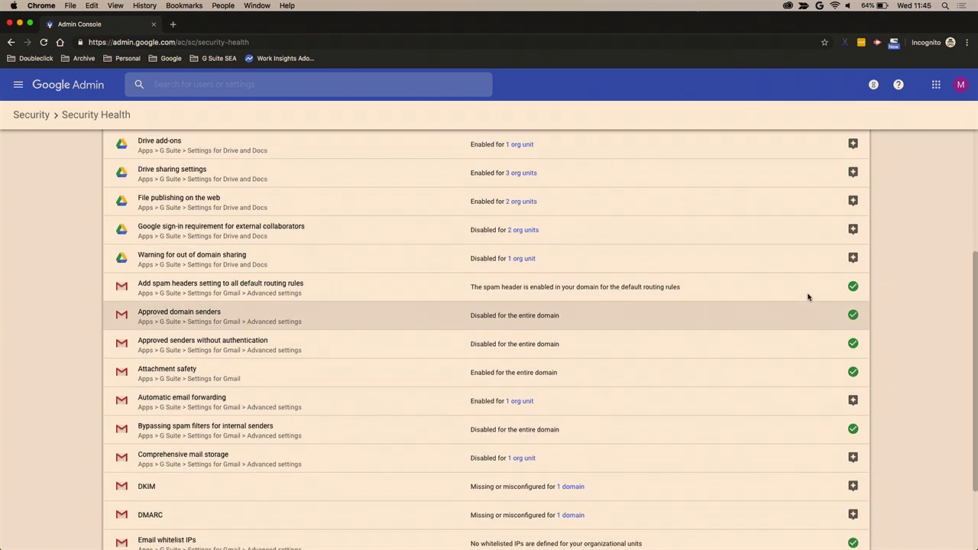
click(854, 238)
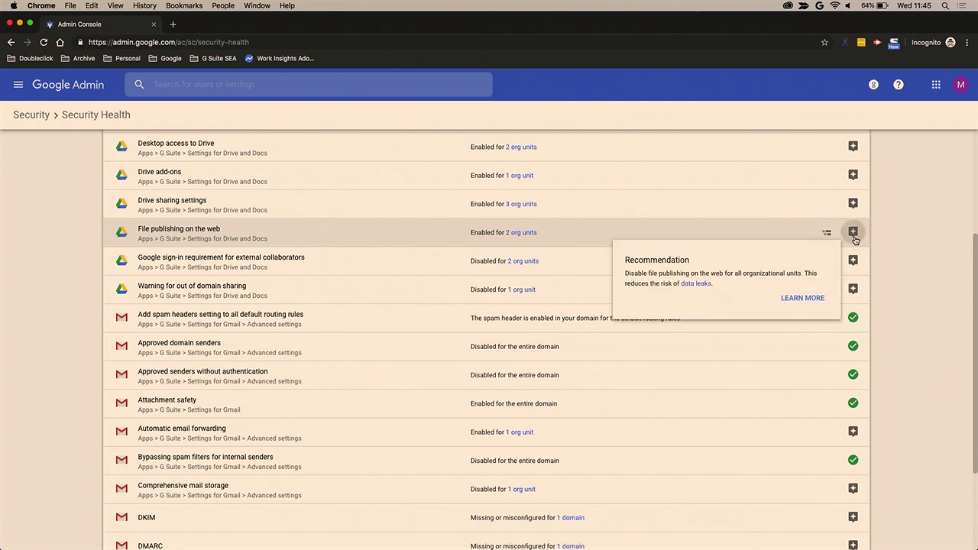
click(903, 250)
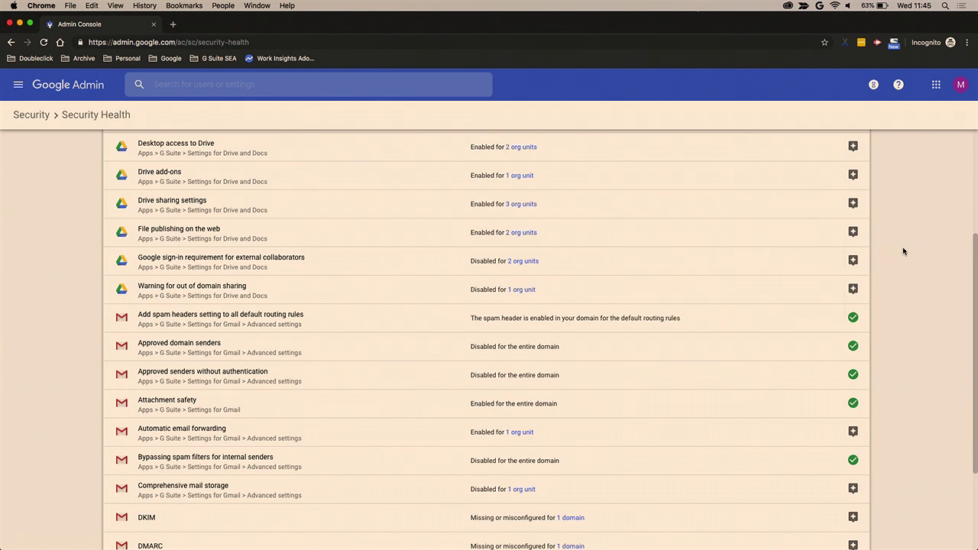
- Read the configuration note for adding spam headers to default routing rules, and review the remaining Gmail settings
click(854, 321)
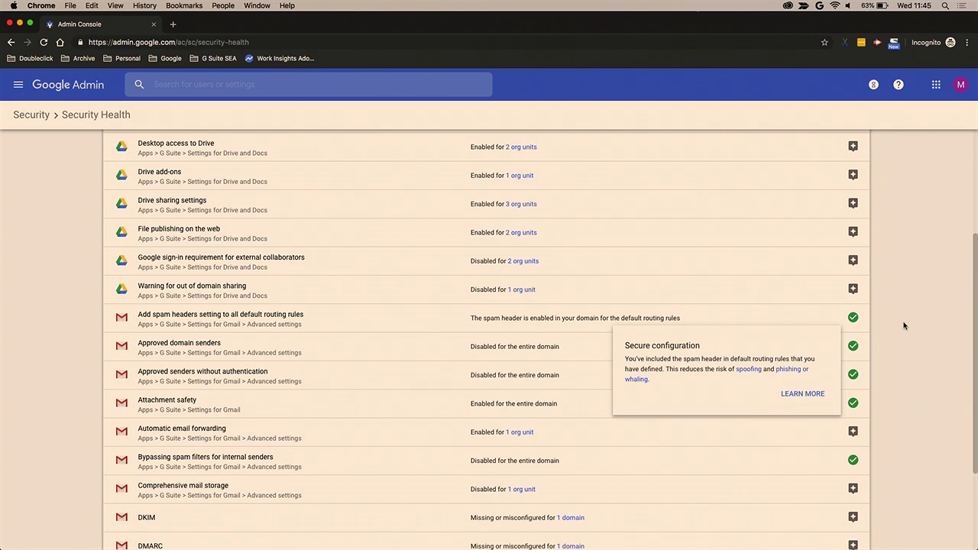
scroll(904, 326, down, 4)
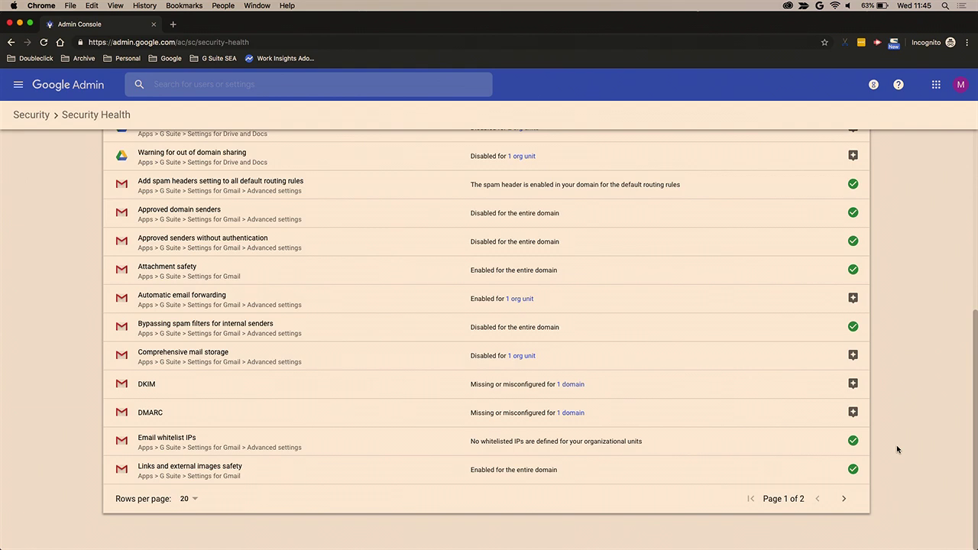
scroll(897, 449, up, 5)
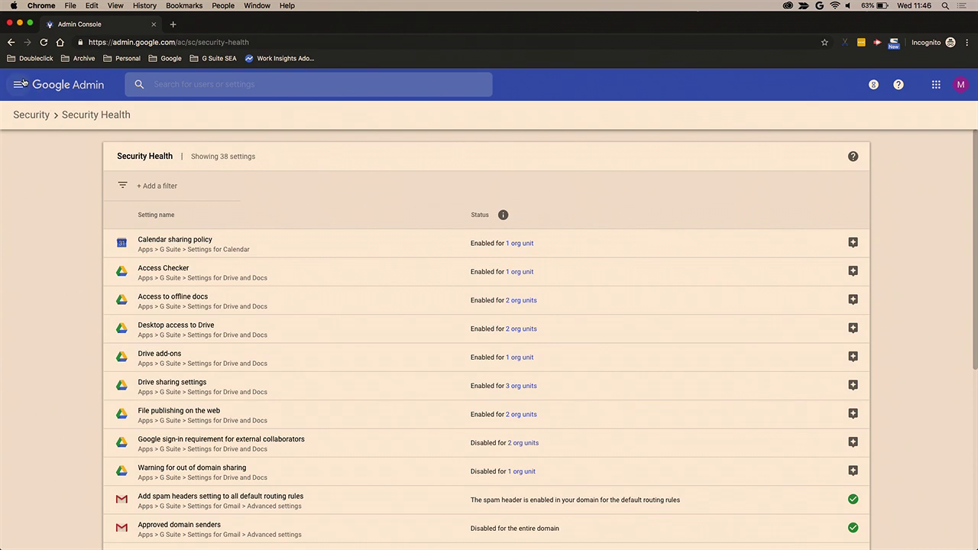
- Open the list of mobile devices in device management
click(23, 85)
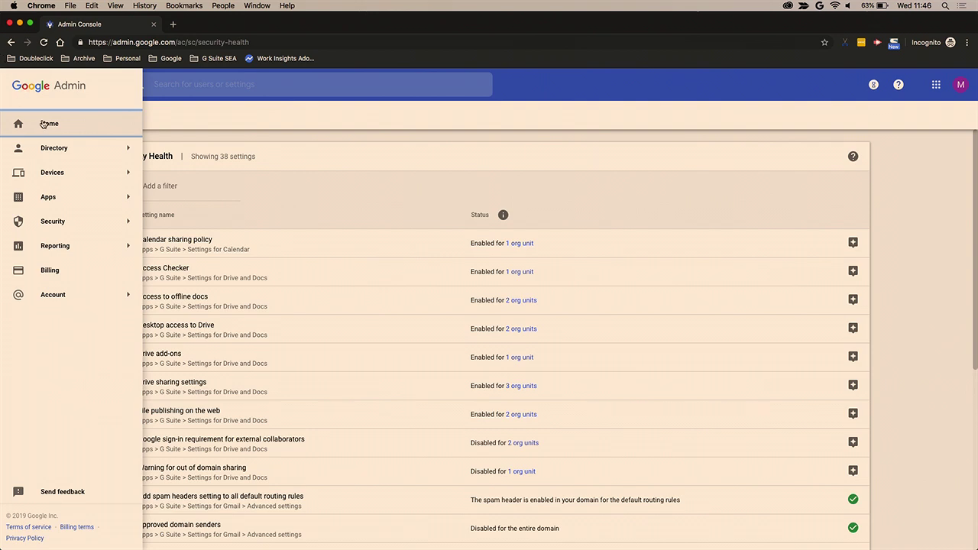
mouse_move(68, 216)
click(58, 181)
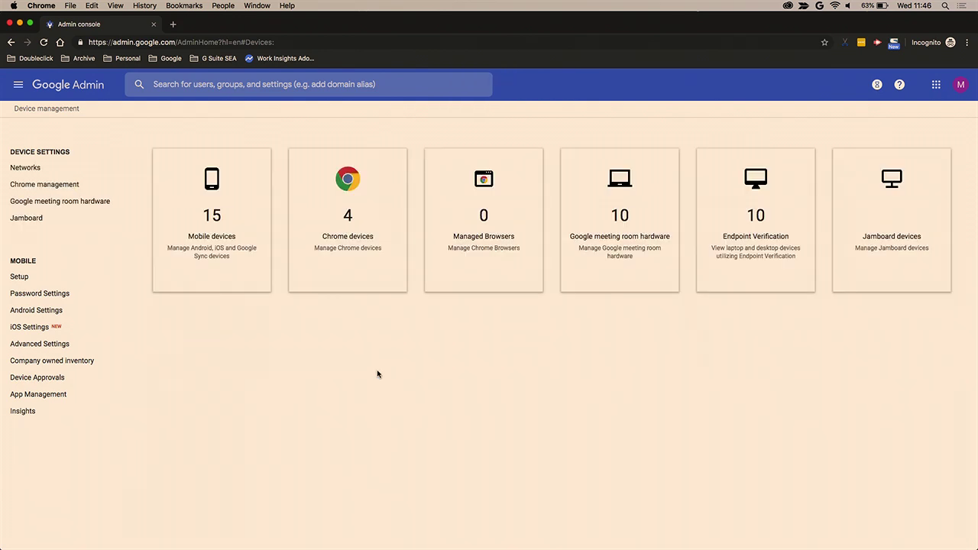
click(203, 212)
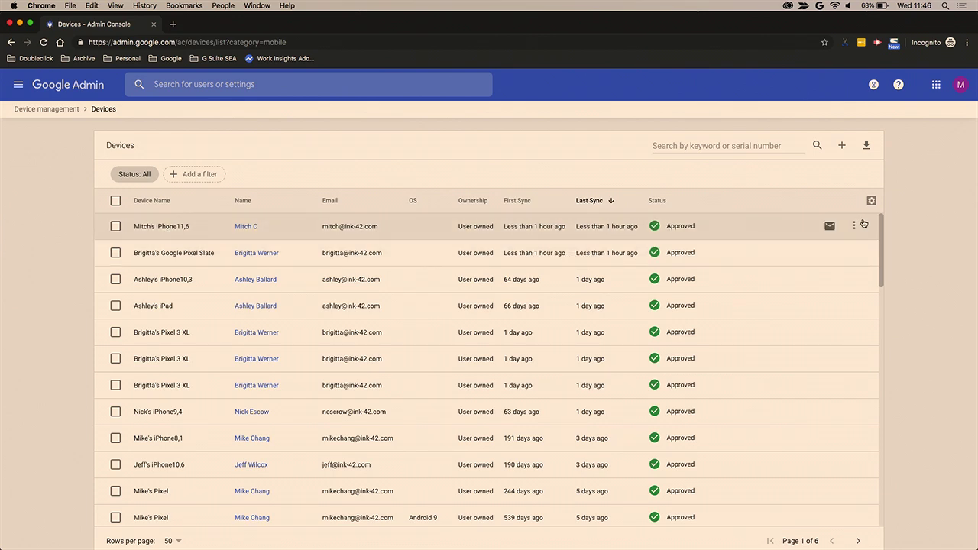
- Review the actions available for the iPhone11,6 in the first row and delete that device
click(854, 227)
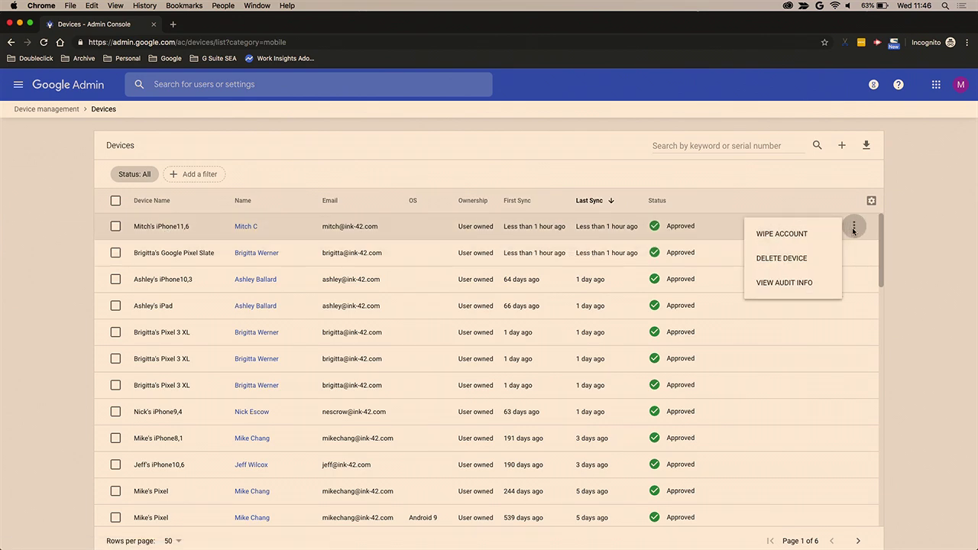
click(927, 249)
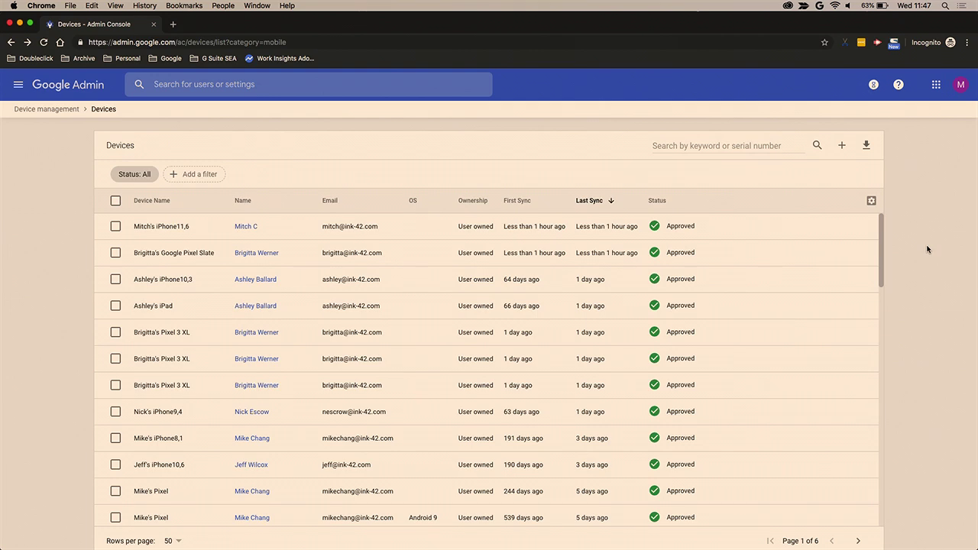
click(853, 225)
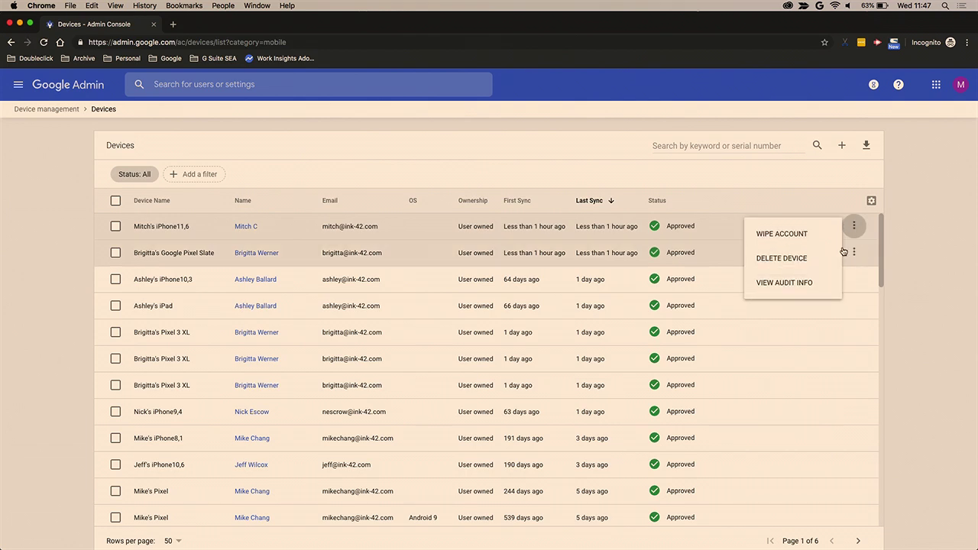
click(806, 262)
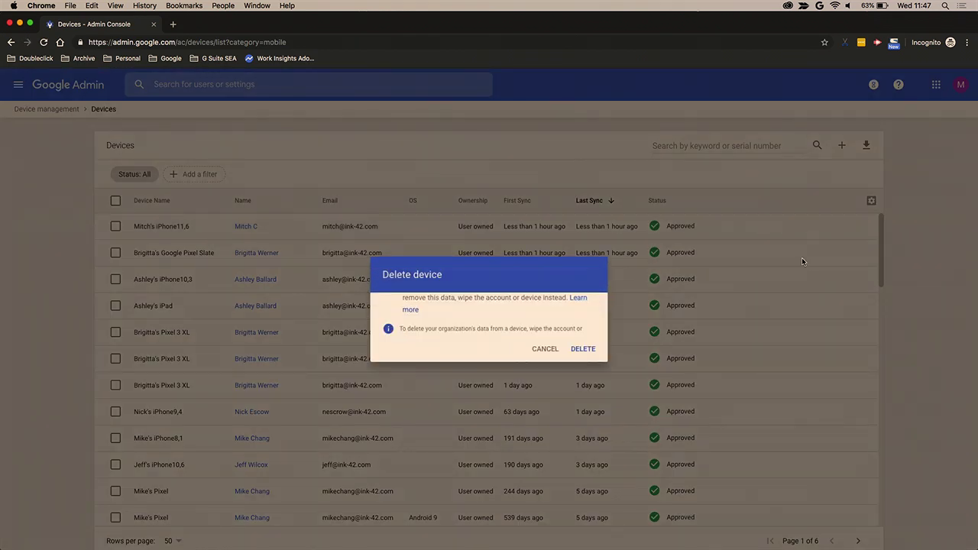
click(588, 390)
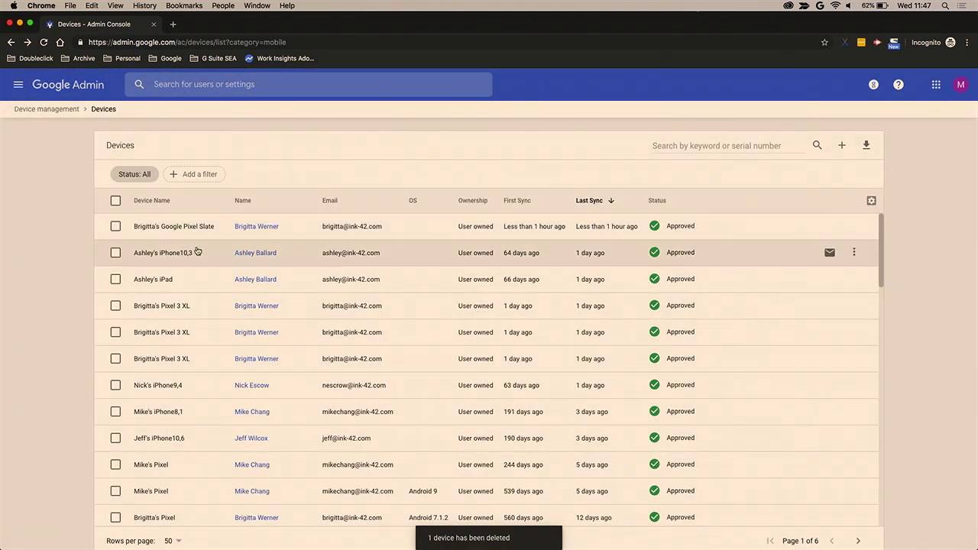
- Open Google Drive in a new browser tab
click(174, 24)
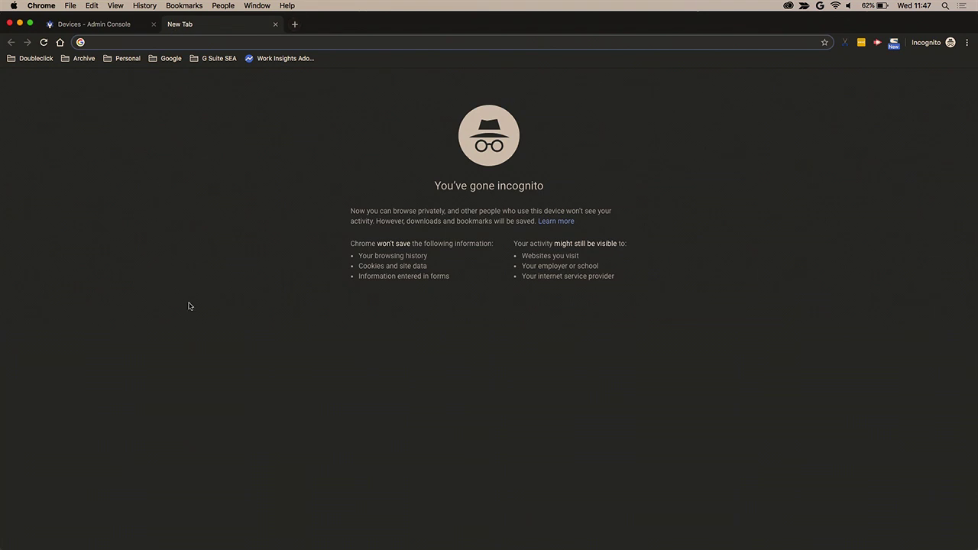
text(drt)
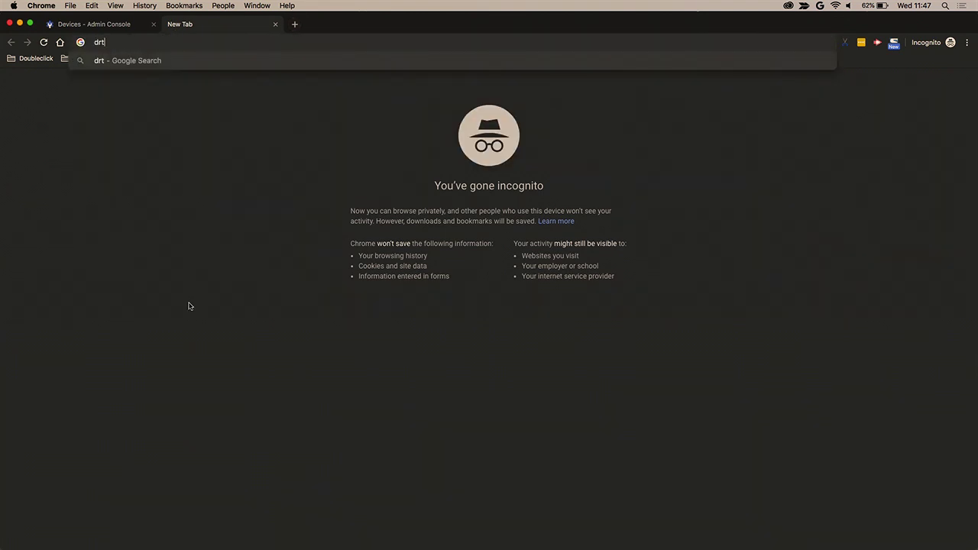
key(BackSpace)
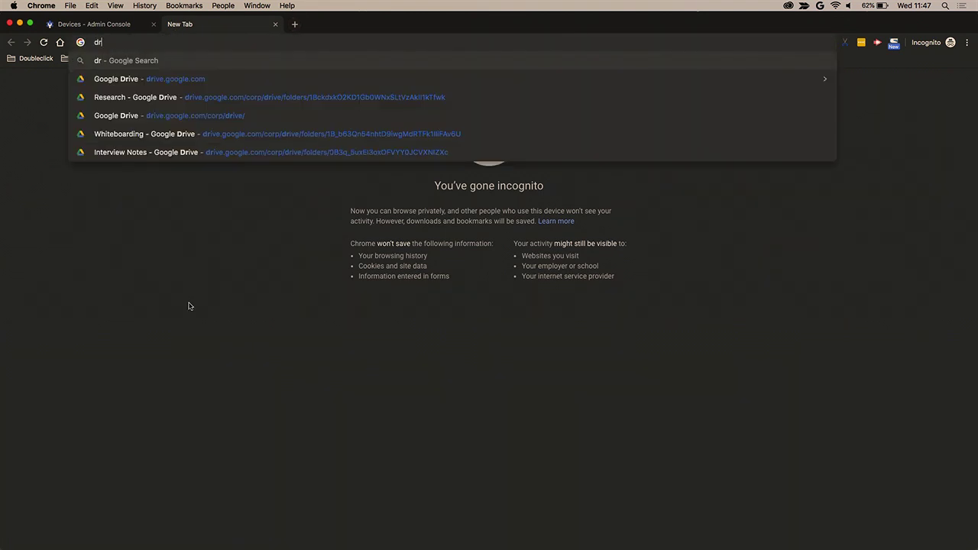
key(Return)
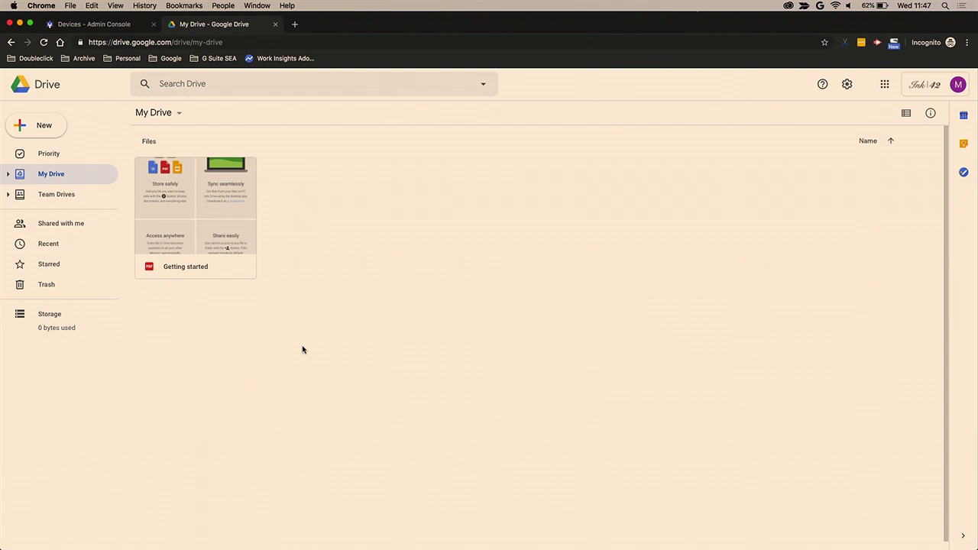
- Return to the Admin console and open Context-Aware Access (Beta) from the security settings
click(100, 25)
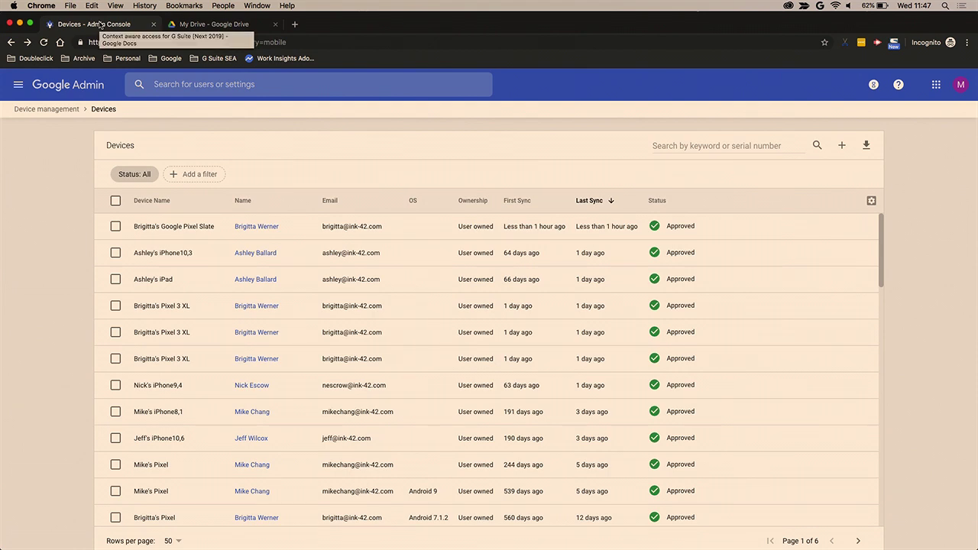
click(19, 85)
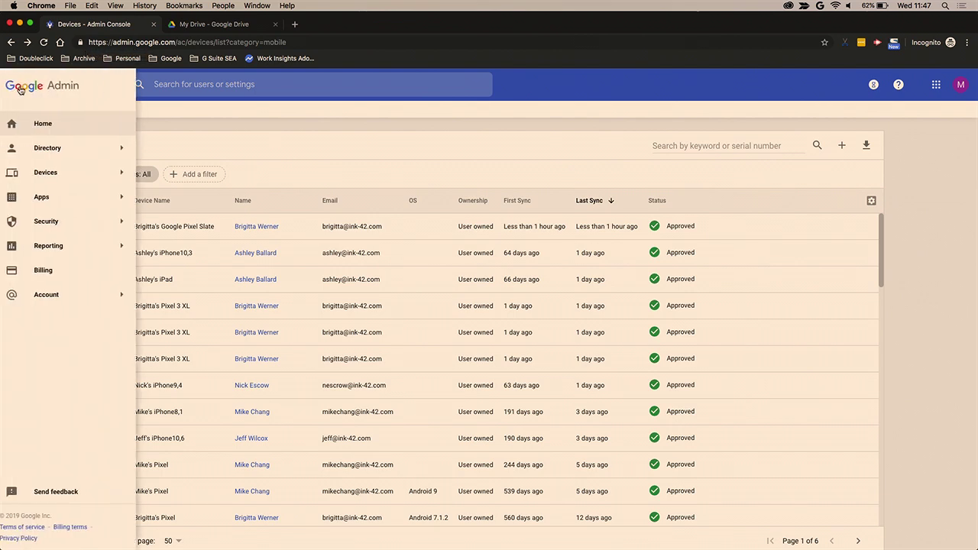
mouse_move(71, 222)
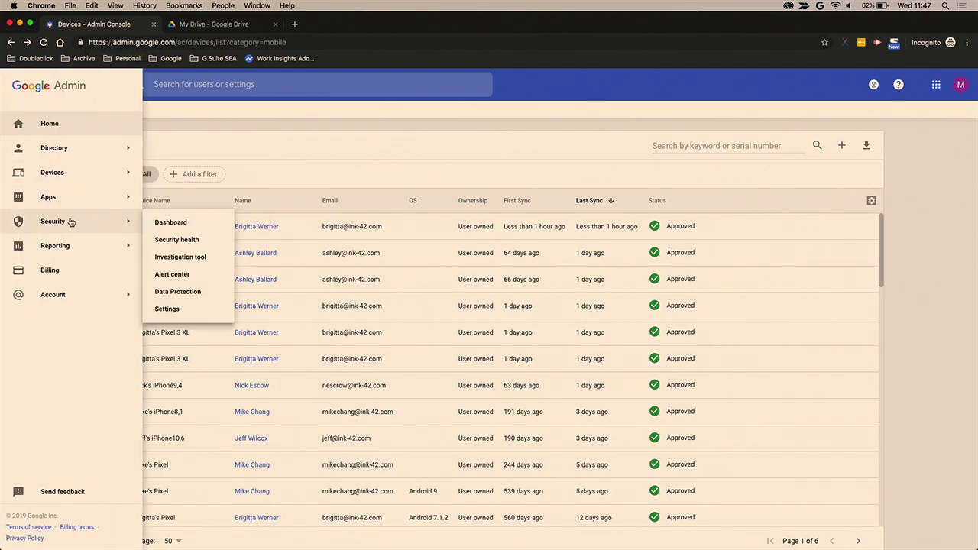
click(173, 310)
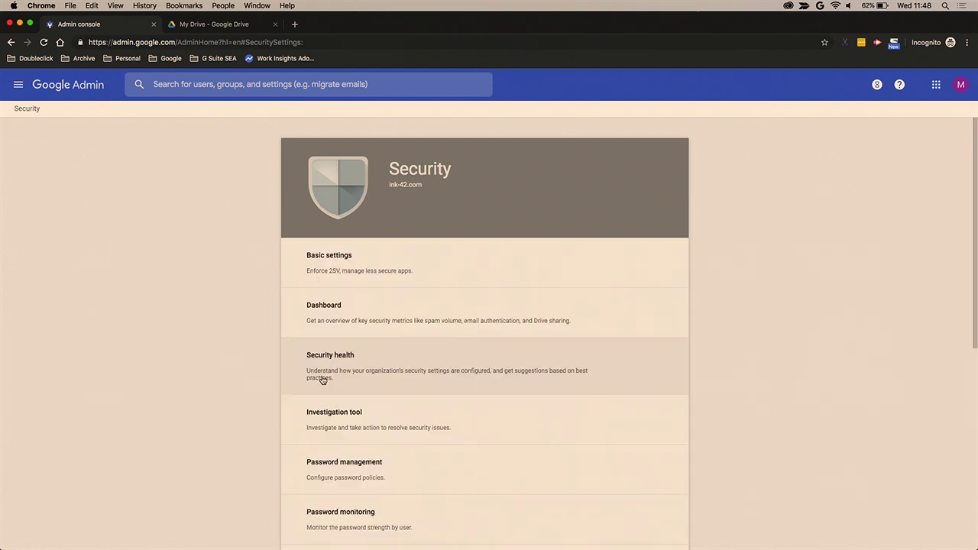
scroll(432, 456, down, 3)
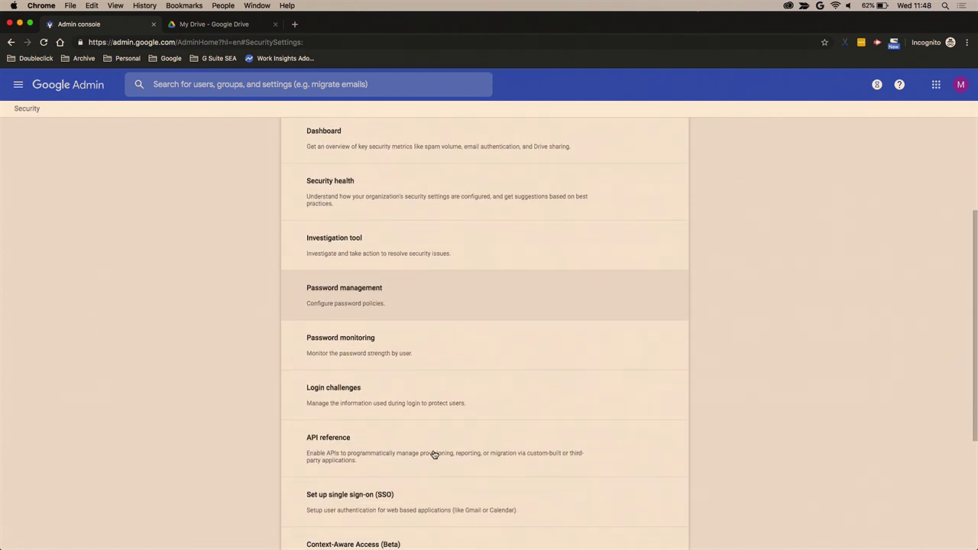
scroll(434, 455, down, 2)
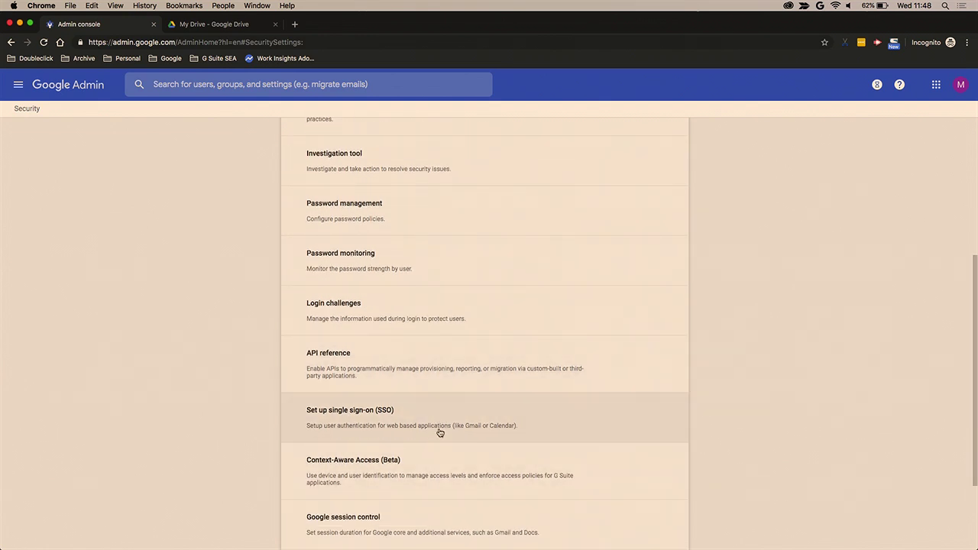
scroll(433, 456, down, 1)
click(428, 423)
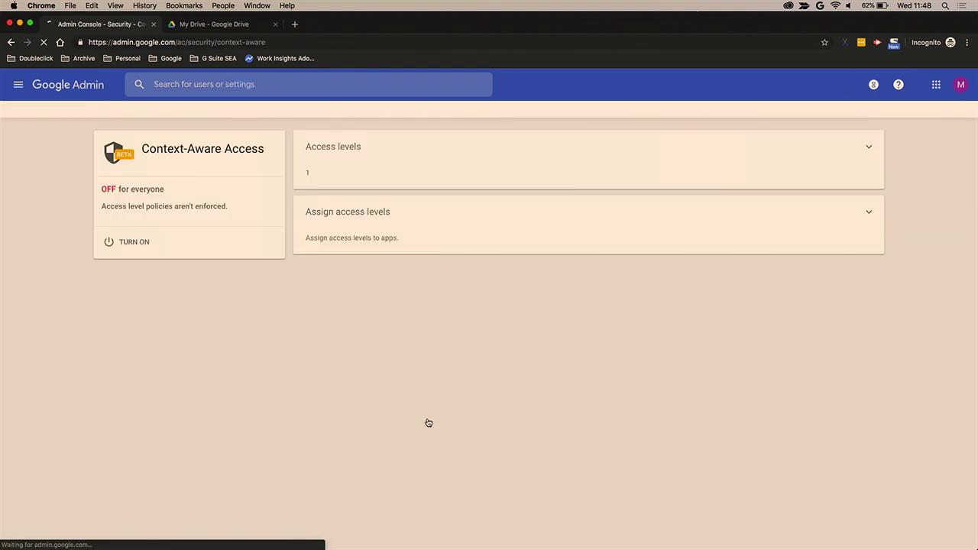
- Check the open Drive page and turn on Context-Aware Access for the organization
click(214, 25)
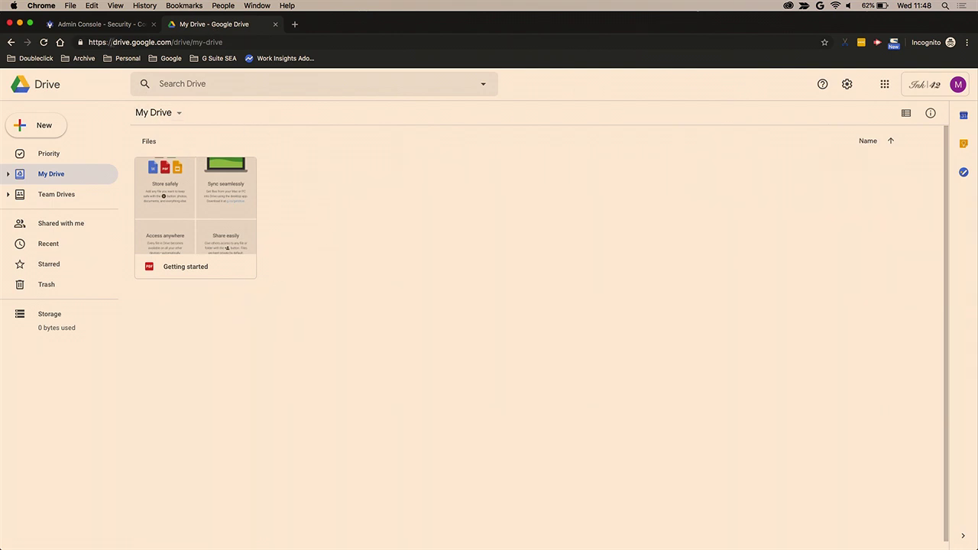
click(107, 26)
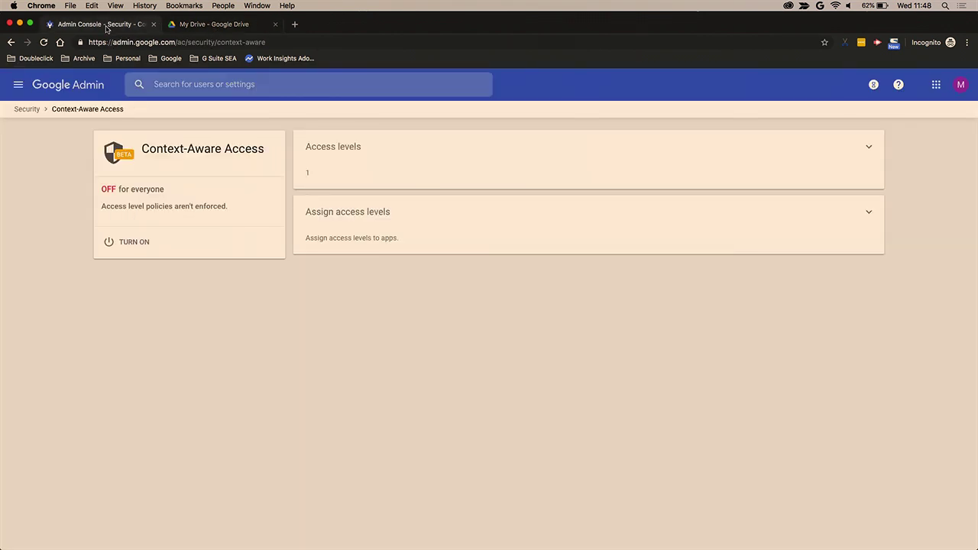
click(138, 243)
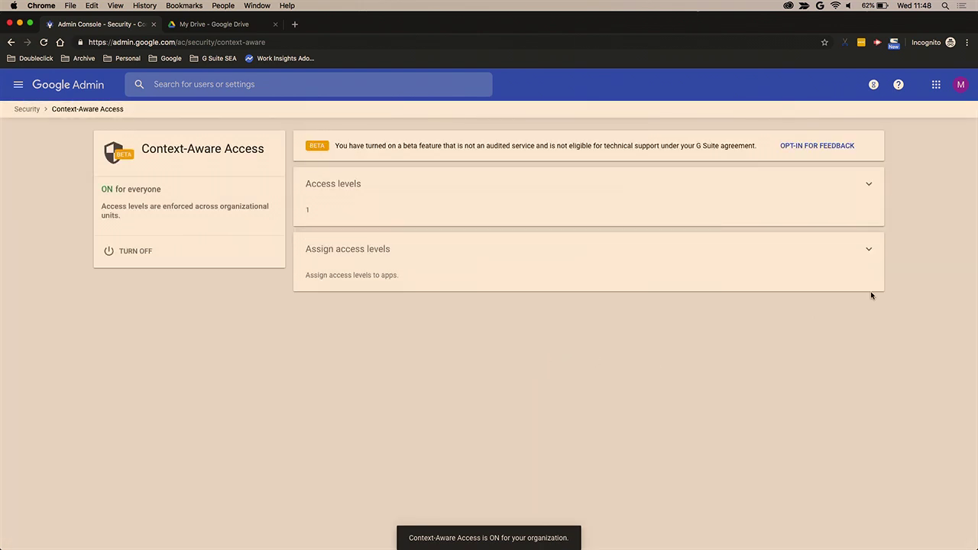
- Open the conditions of the Drive access level for editing and review the attribute types available besides IP subnet
click(868, 190)
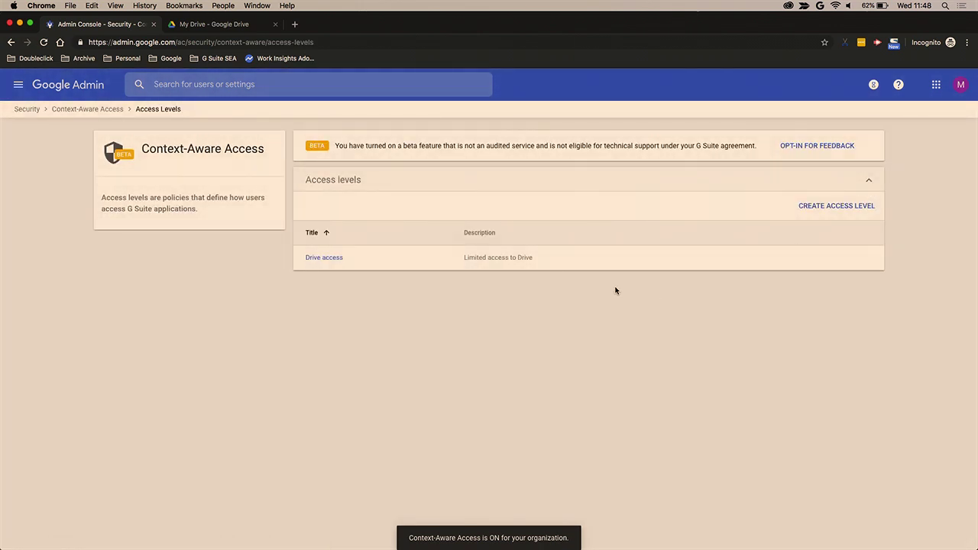
click(333, 258)
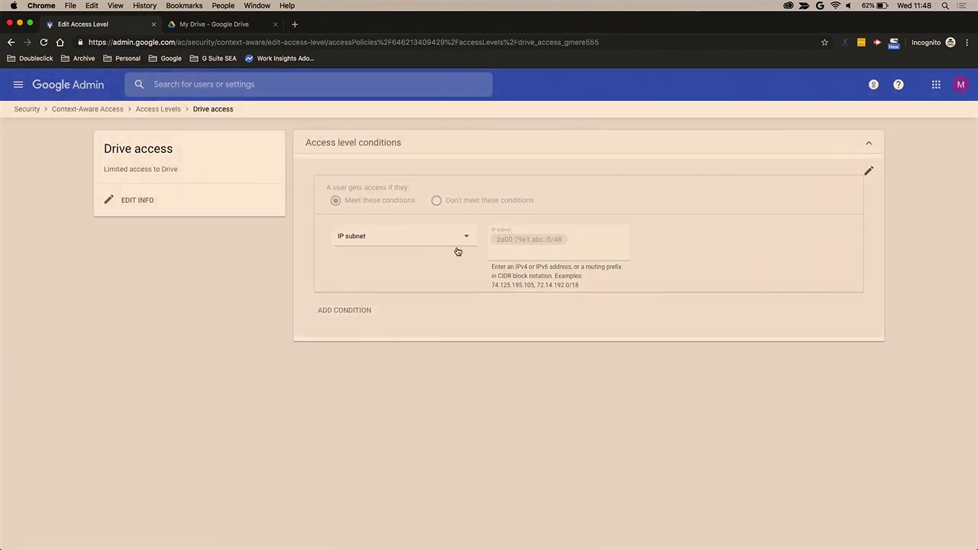
click(869, 170)
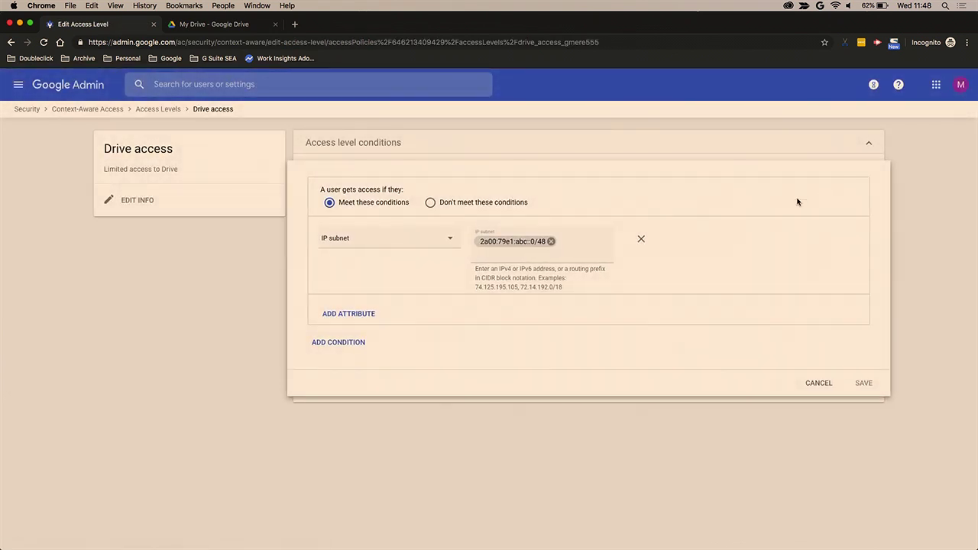
click(453, 241)
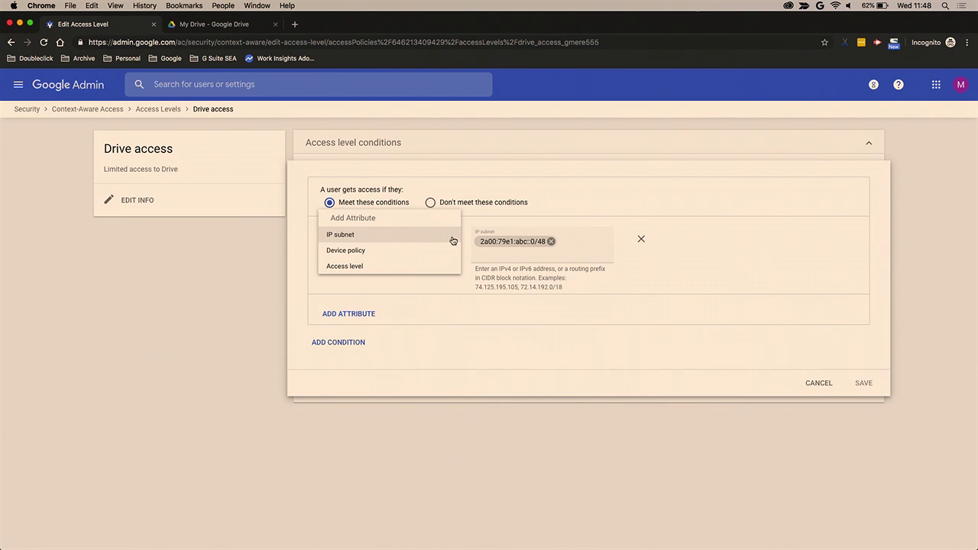
click(479, 439)
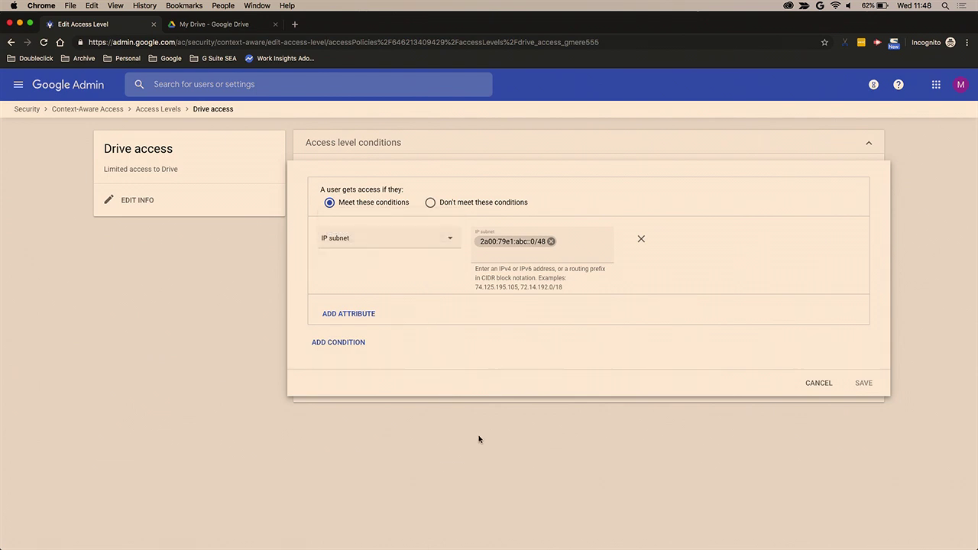
- Reload the open My Drive page to test the Context-Aware Access restriction
click(219, 31)
click(253, 44)
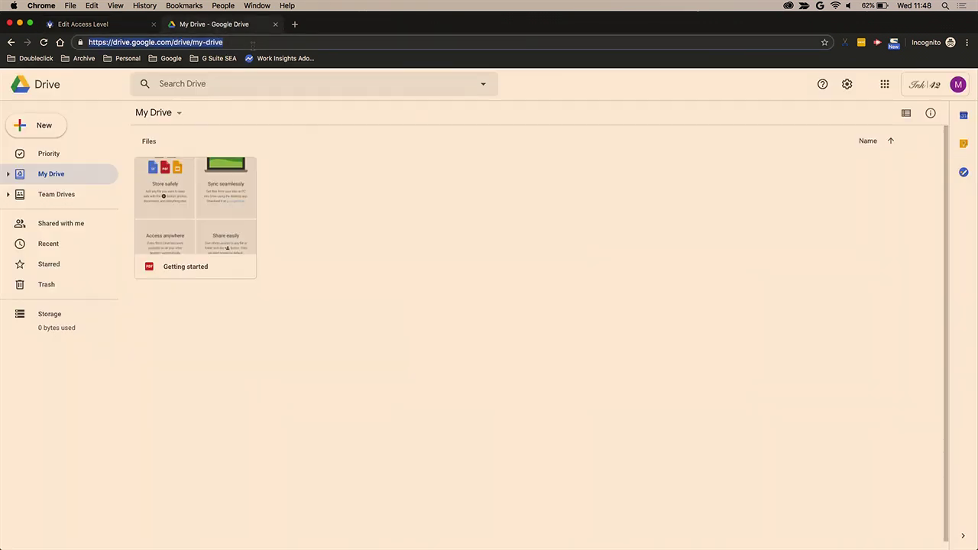
key(Return)
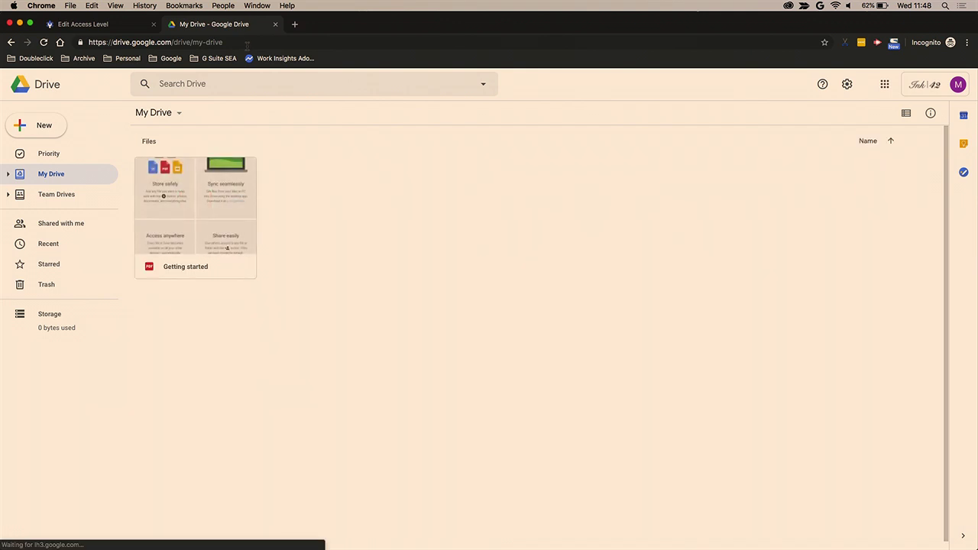
click(44, 42)
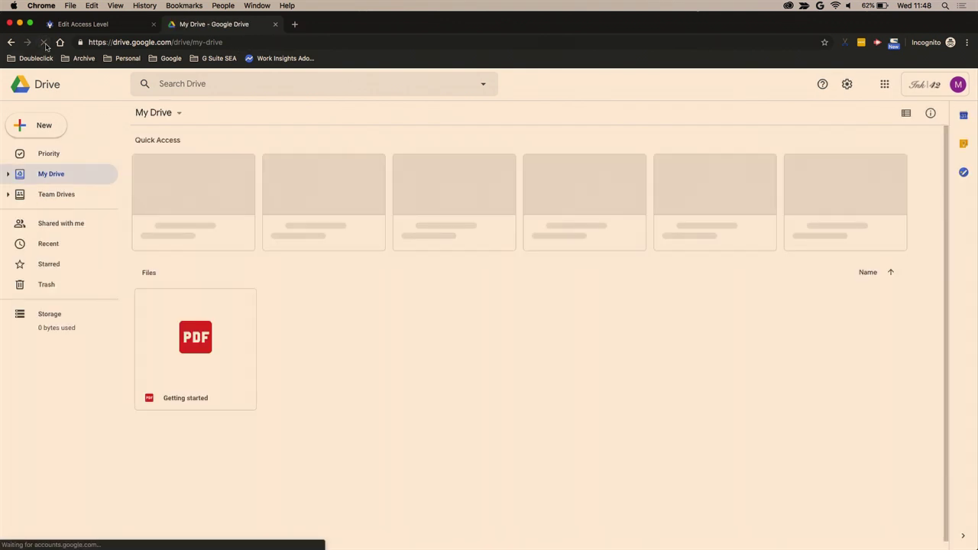
- Replace the old Drive tab with a new one at drive.google.com to retest access, and return to the Drive access level conditions
click(275, 23)
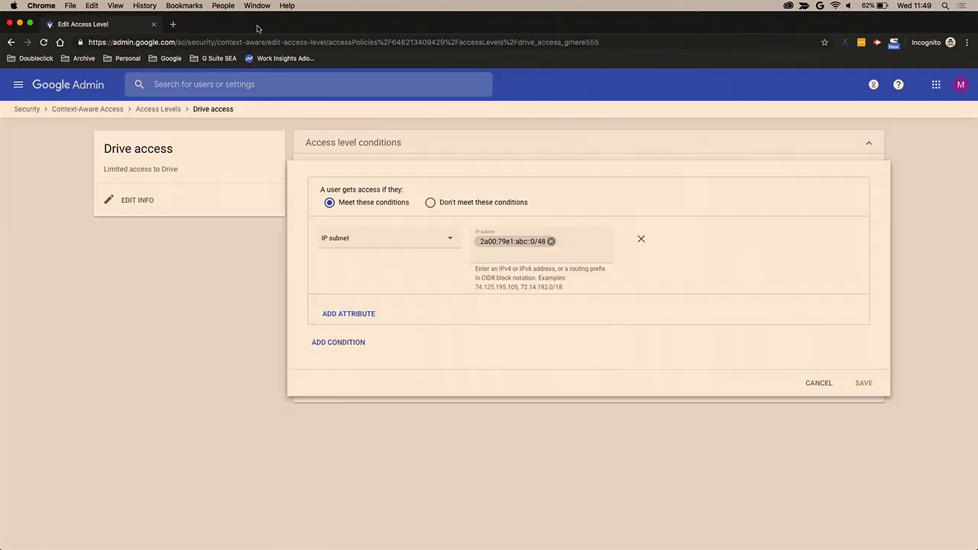
click(173, 24)
text(dr)
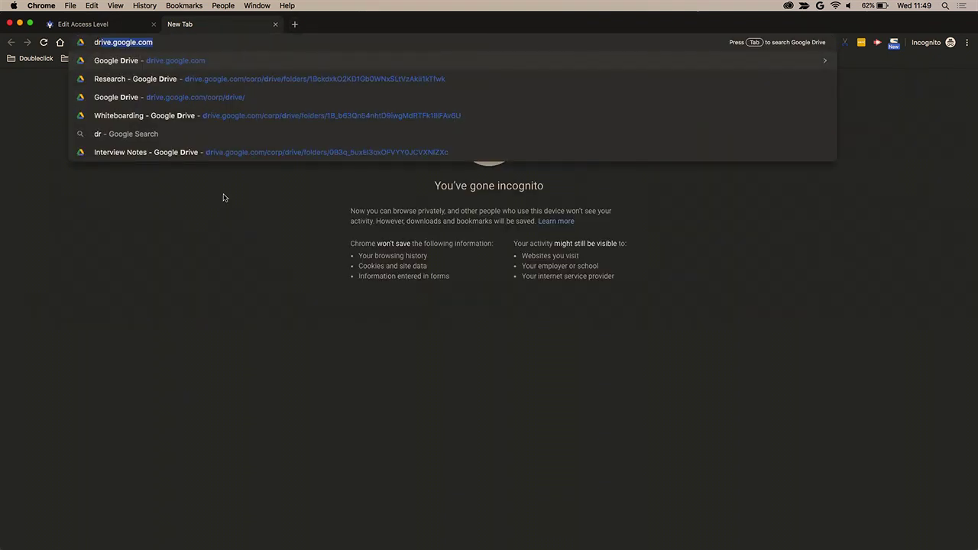
key(Return)
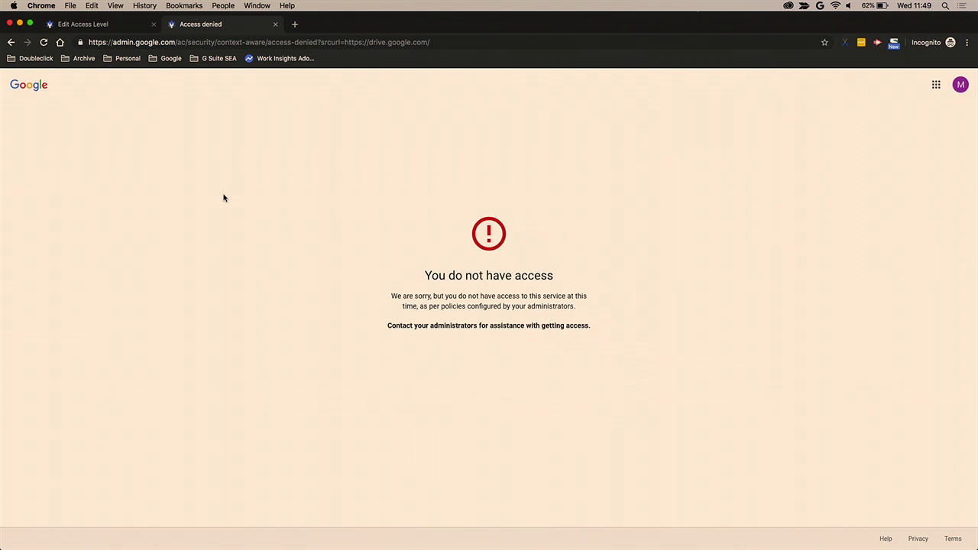
click(88, 24)
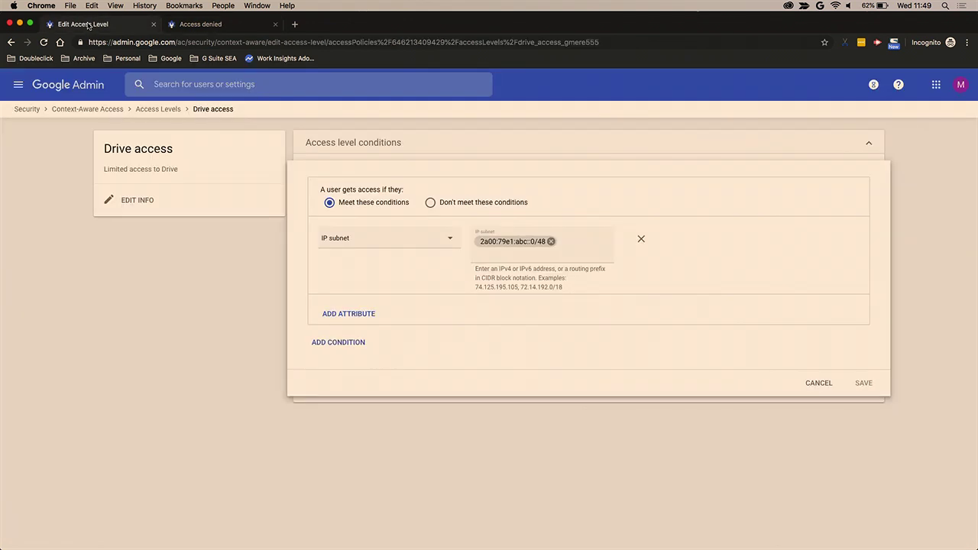